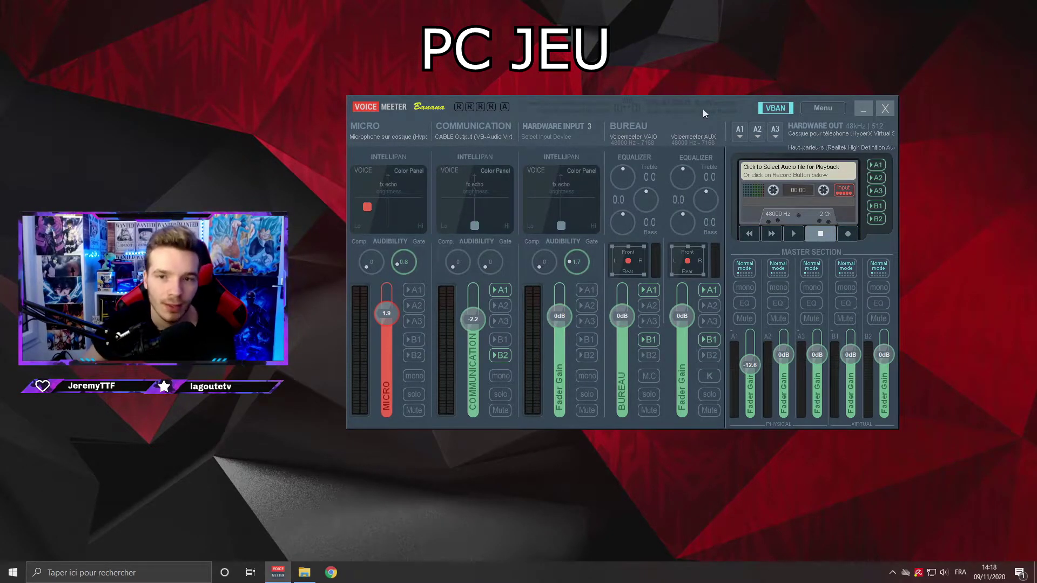
# Open the VBAN network configuration on the gaming PC and examine the source bus options of the outgoing discord stream
pyautogui.moveTo(704, 107)
pyautogui.mouseDown()
pyautogui.moveTo(711, 99)
pyautogui.moveTo(680, 100)
pyautogui.moveTo(703, 100)
pyautogui.mouseUp()
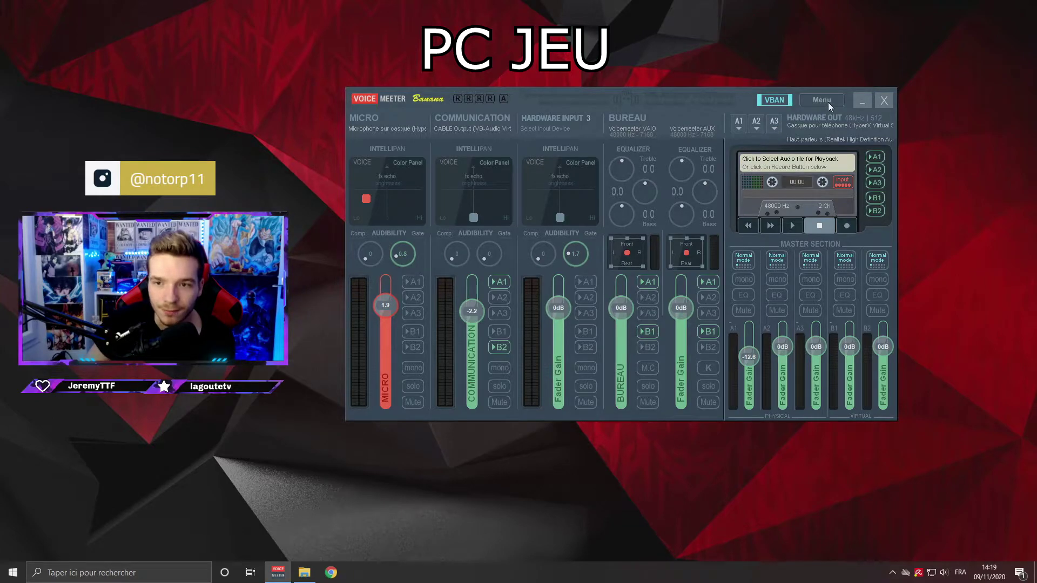
pyautogui.click(783, 100)
pyautogui.moveTo(701, 102); pyautogui.dragTo(596, 69)
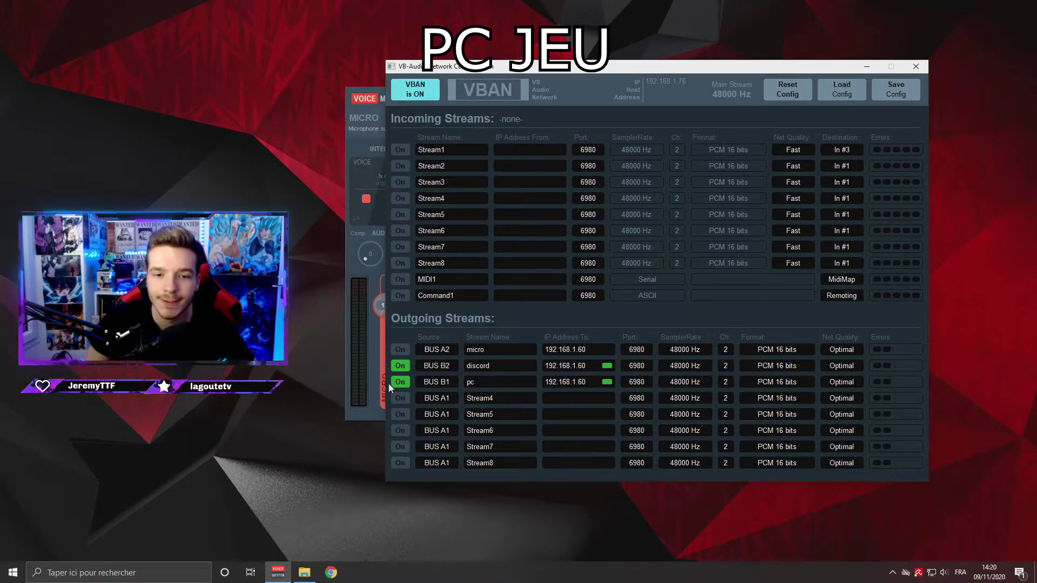
pyautogui.click(447, 365)
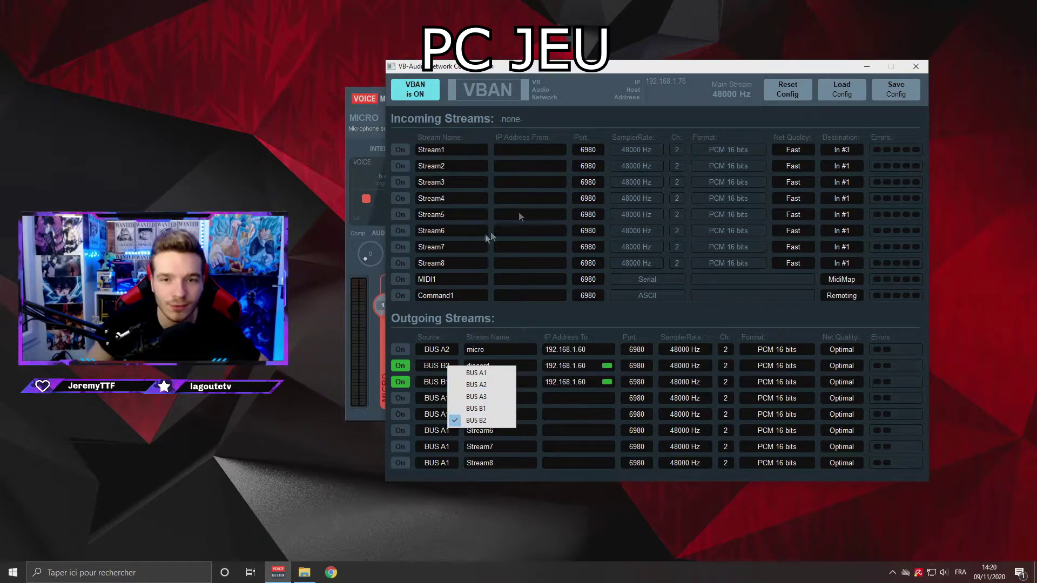
pyautogui.moveTo(626, 62); pyautogui.dragTo(631, 67)
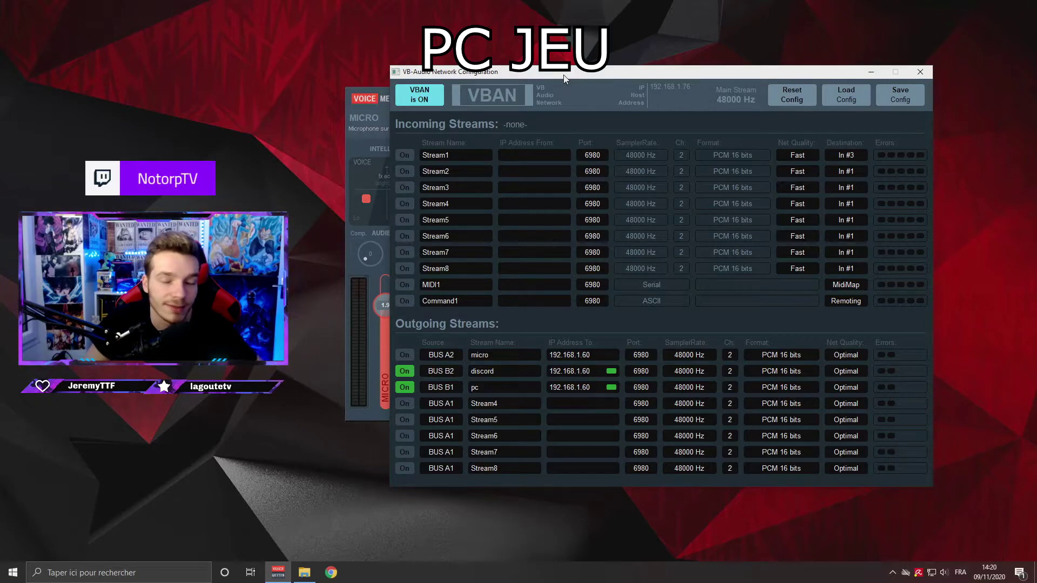
# Arrange the VBAN and mixer windows side by side and compare the outgoing streams with the COMMUNICATION strip's bus routing
pyautogui.moveTo(564, 78); pyautogui.dragTo(713, 69)
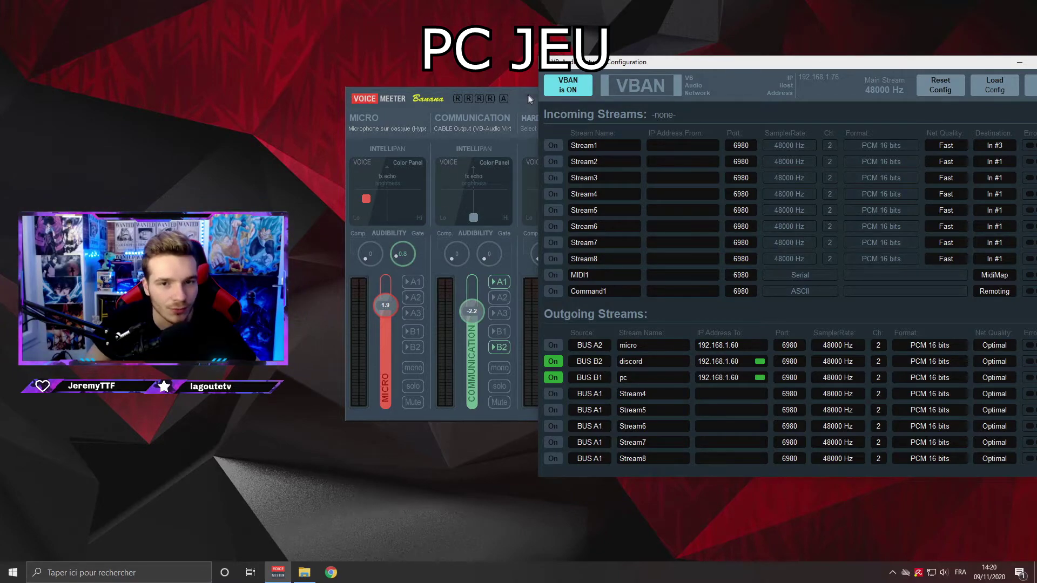
pyautogui.moveTo(529, 99); pyautogui.dragTo(467, 89)
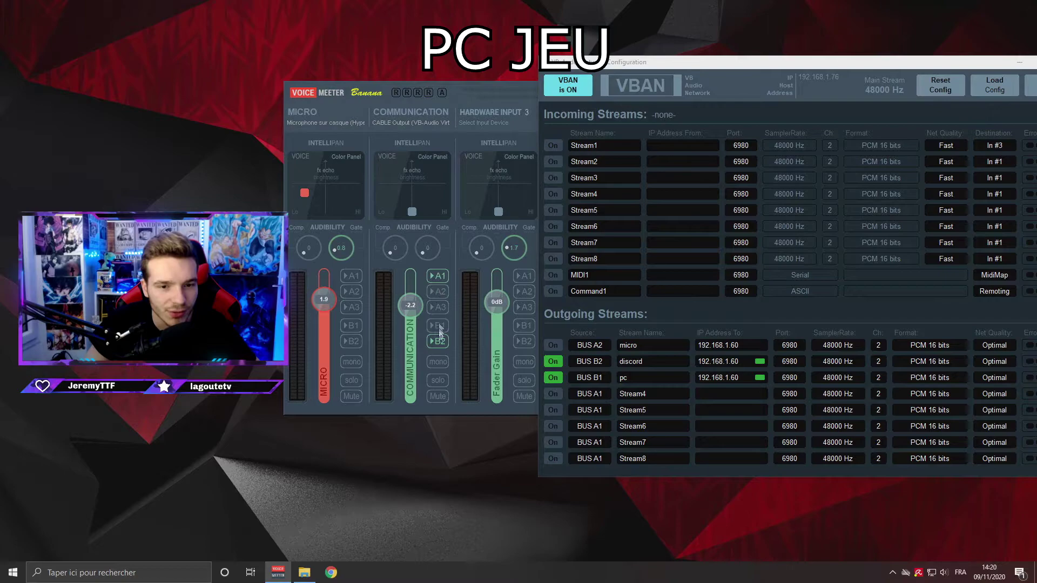
pyautogui.click(438, 276)
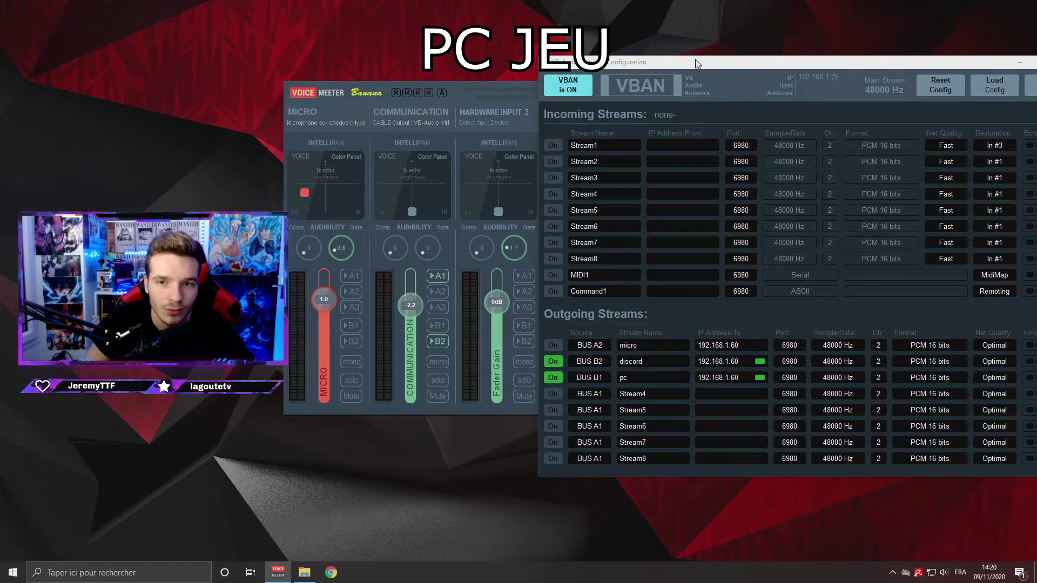
pyautogui.moveTo(690, 62); pyautogui.dragTo(563, 59)
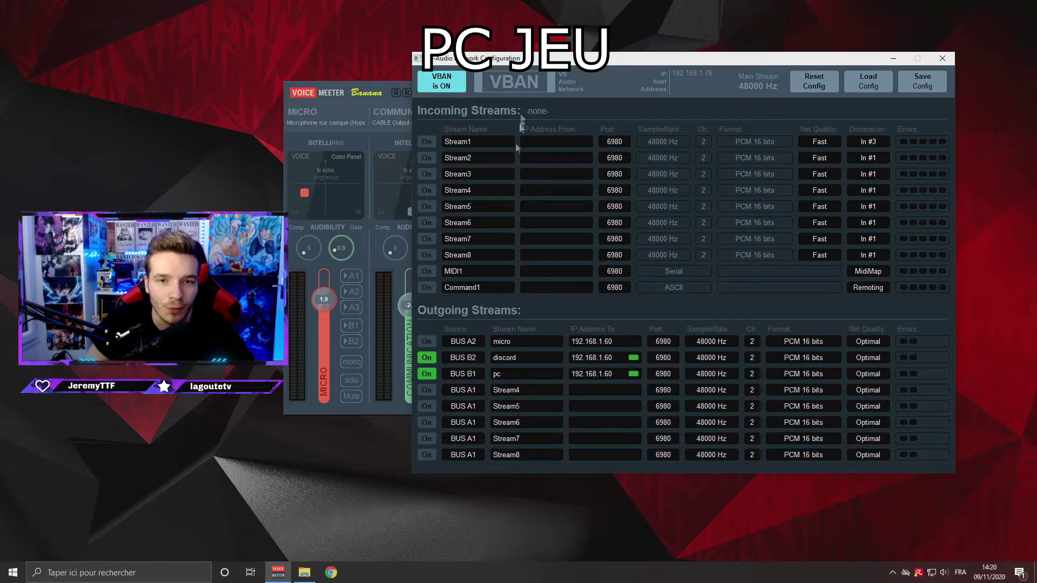
pyautogui.moveTo(573, 58); pyautogui.dragTo(602, 42)
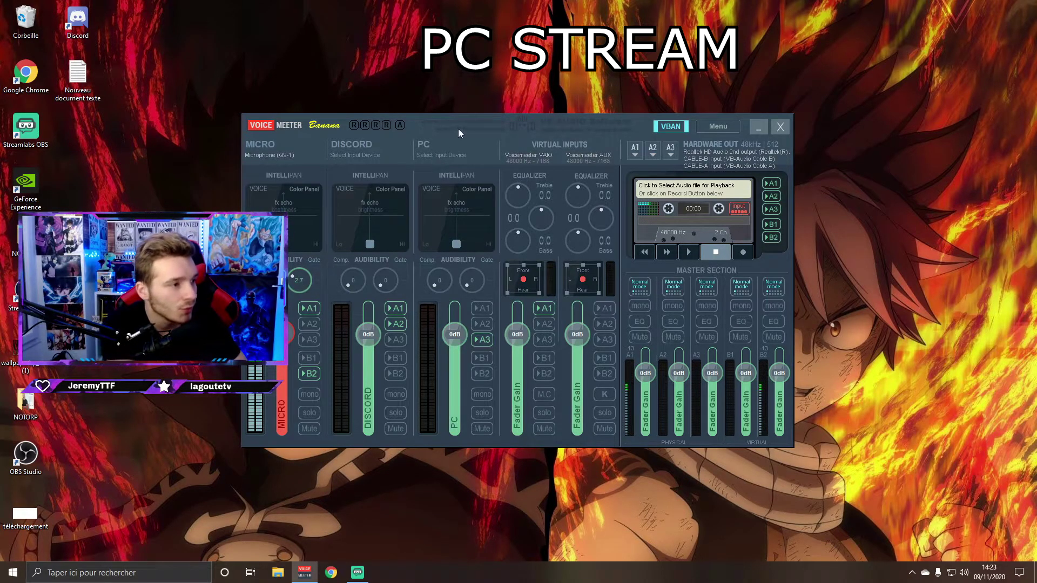
# Open the VBAN network configuration on the streaming PC and switch off the incoming micro stream
pyautogui.moveTo(458, 129); pyautogui.dragTo(608, 118)
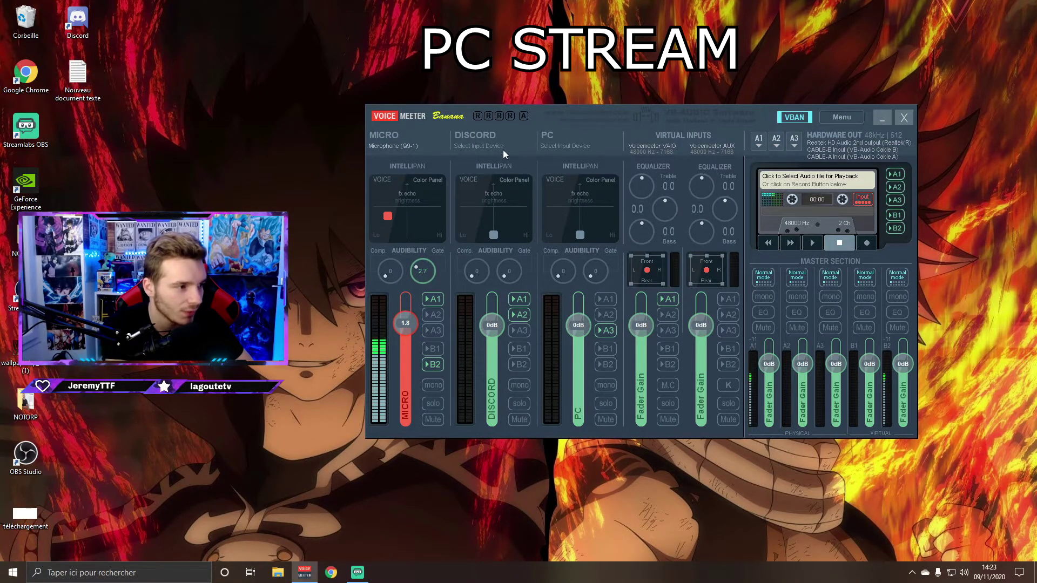
pyautogui.click(521, 298)
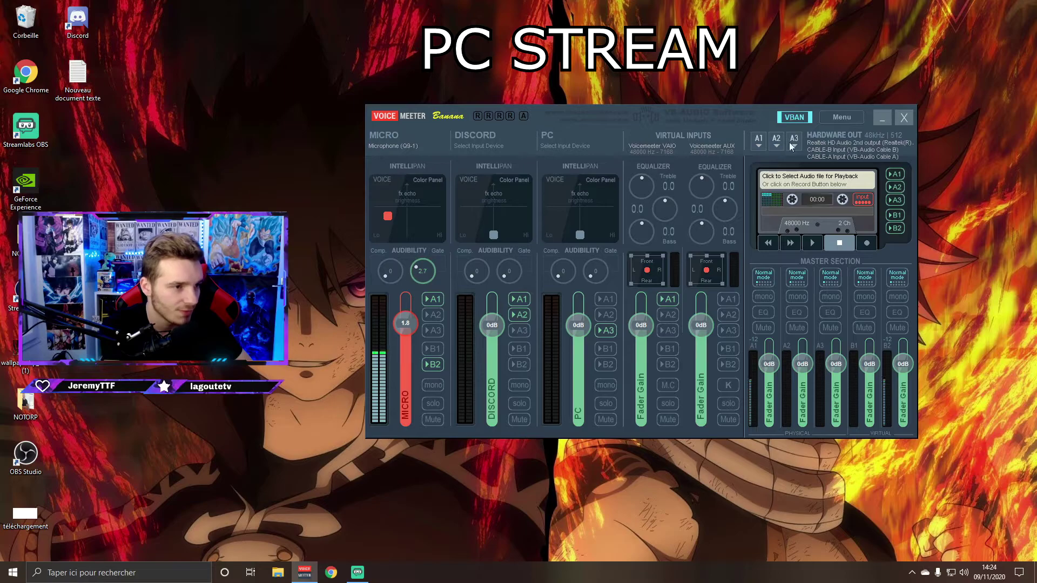
pyautogui.click(793, 116)
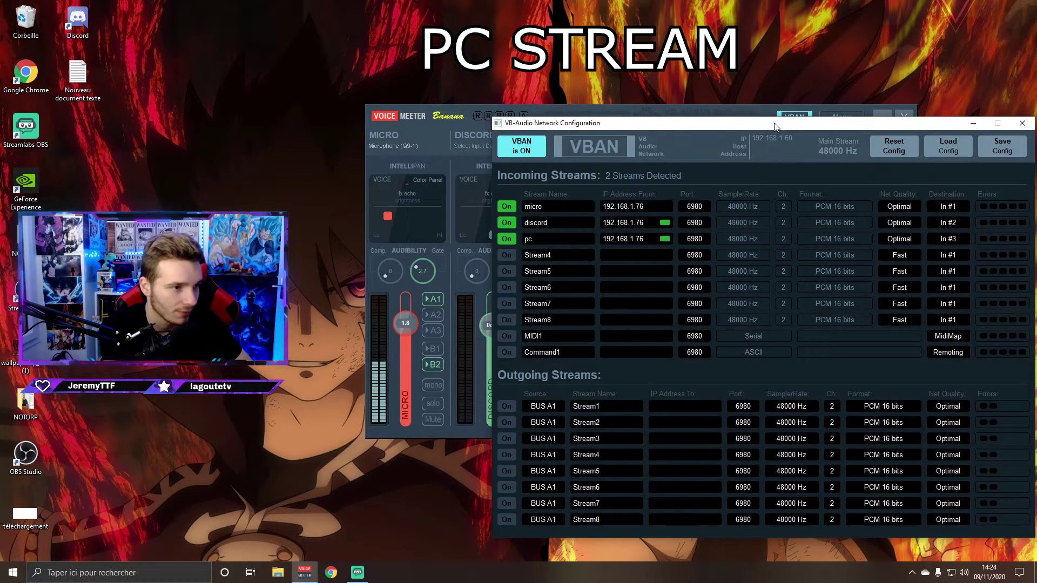
pyautogui.moveTo(774, 126); pyautogui.dragTo(697, 115)
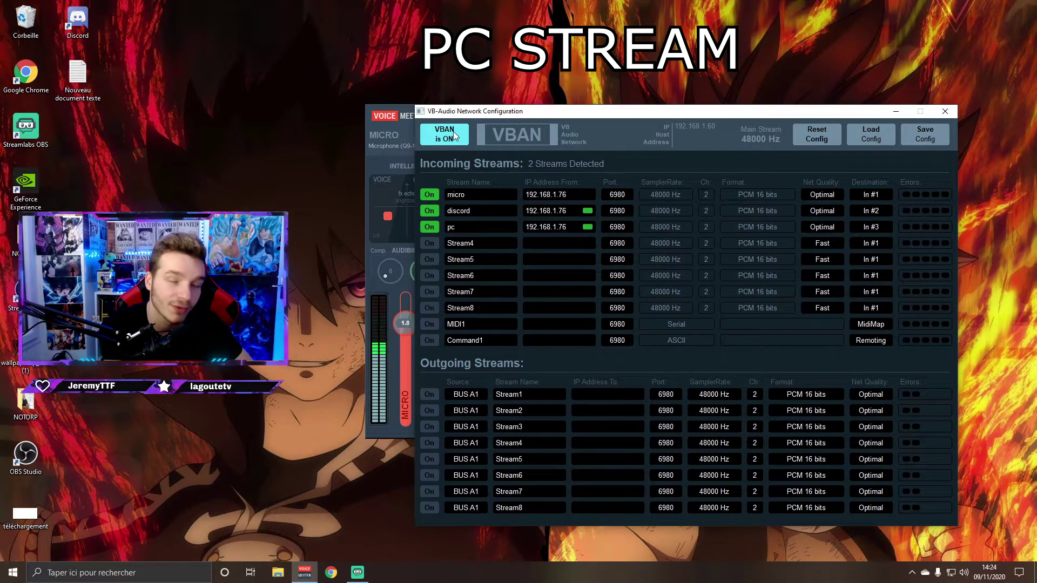
pyautogui.moveTo(563, 113); pyautogui.dragTo(621, 105)
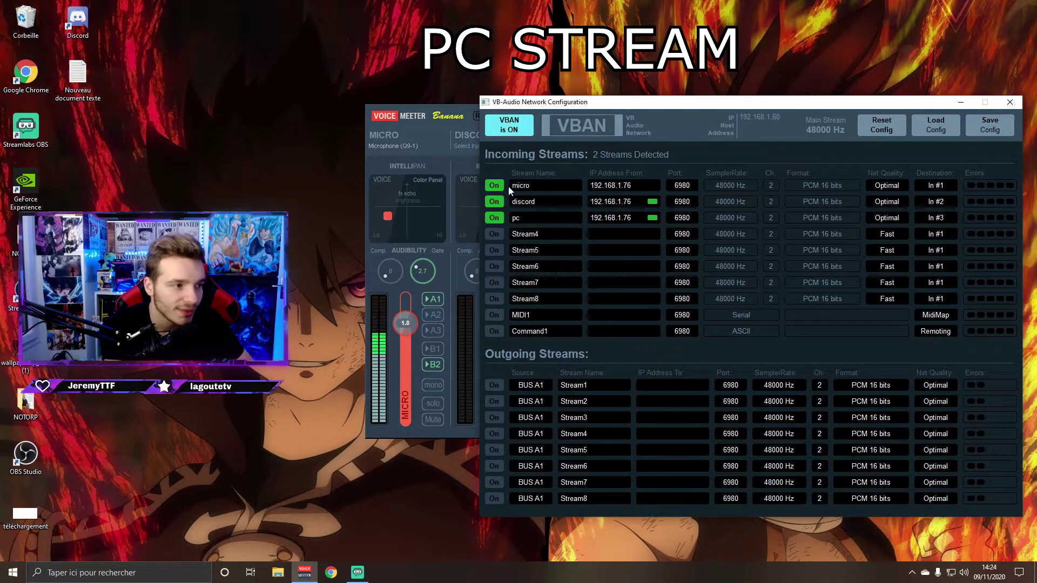
pyautogui.click(491, 186)
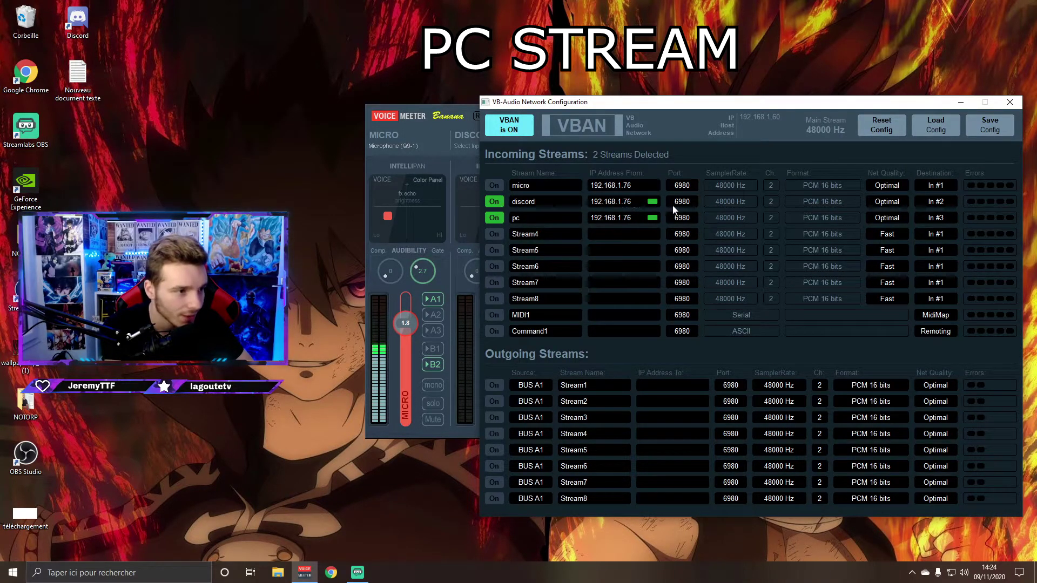
# Check the incoming discord stream's name and the streams' source IP addresses, and close the VBAN configuration
pyautogui.doubleClick(531, 203)
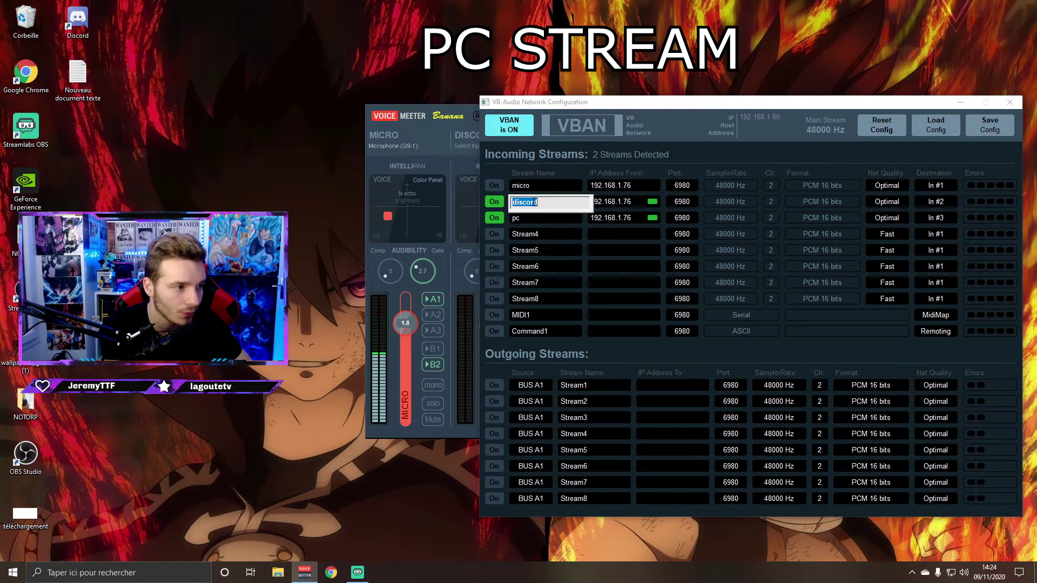
pyautogui.click(600, 220)
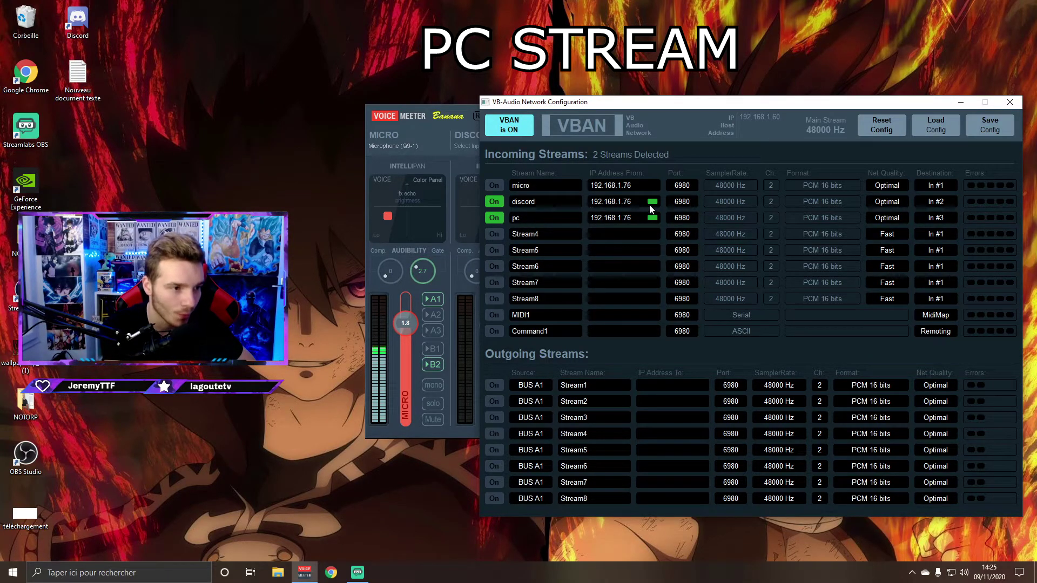
pyautogui.moveTo(730, 105)
pyautogui.mouseDown()
pyautogui.moveTo(860, 108)
pyautogui.moveTo(728, 94)
pyautogui.mouseUp()
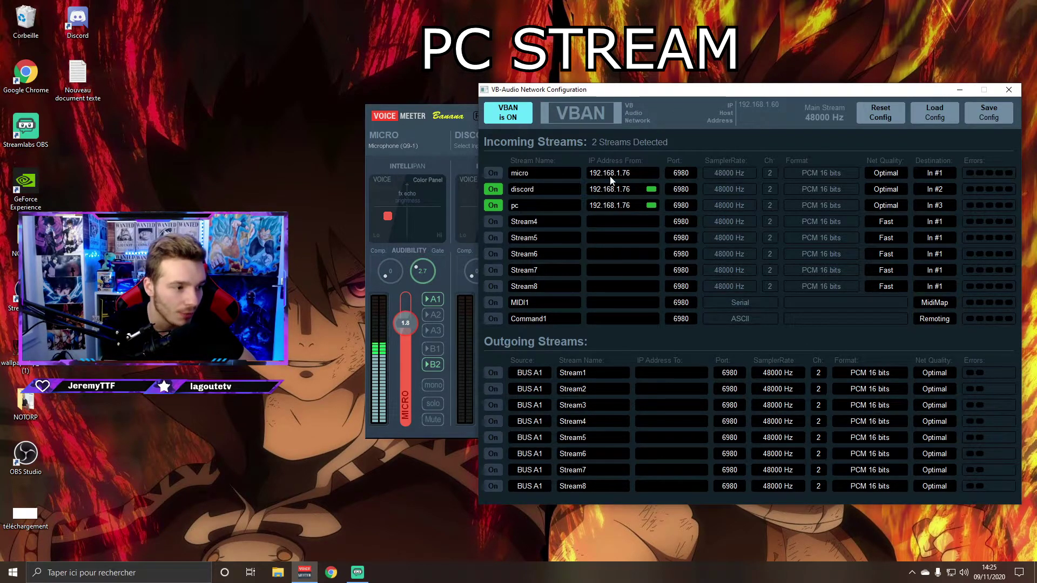
pyautogui.click(1007, 90)
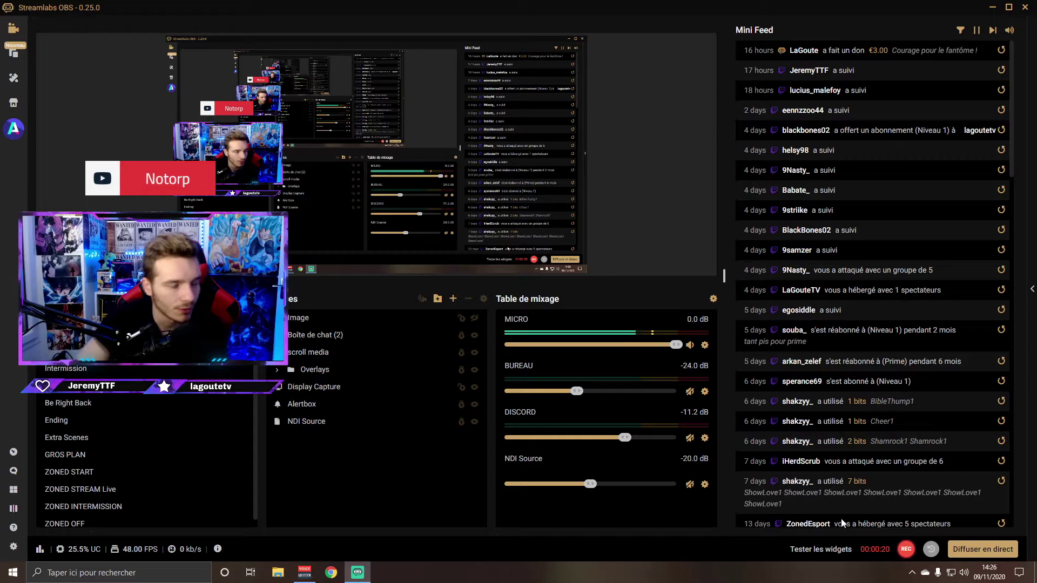
# Switch back from Streamlabs OBS to Voicemeeter Banana and check the device list of hardware output A1
pyautogui.click(993, 8)
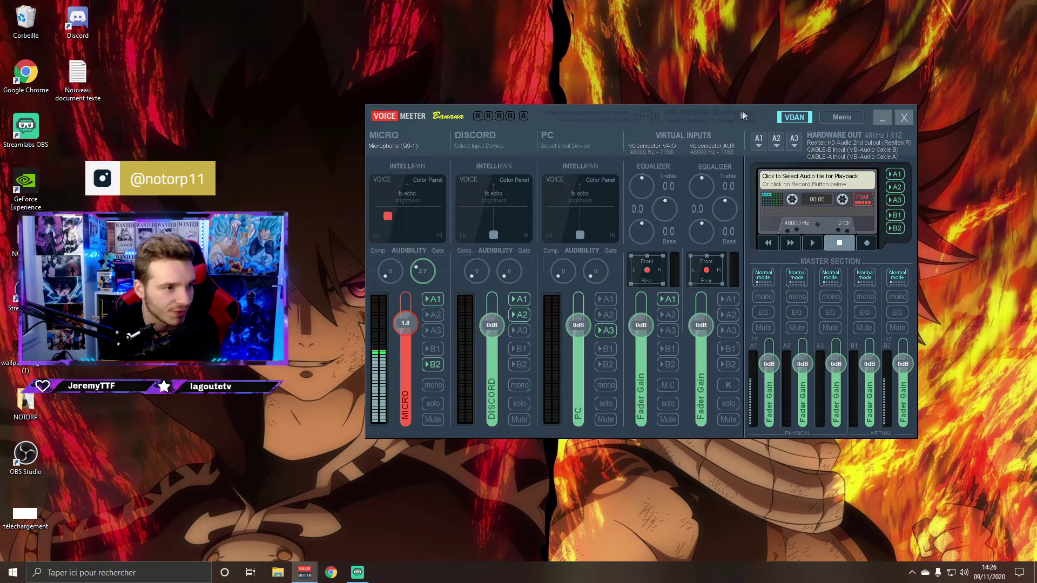
pyautogui.moveTo(745, 110); pyautogui.dragTo(769, 107)
pyautogui.click(858, 112)
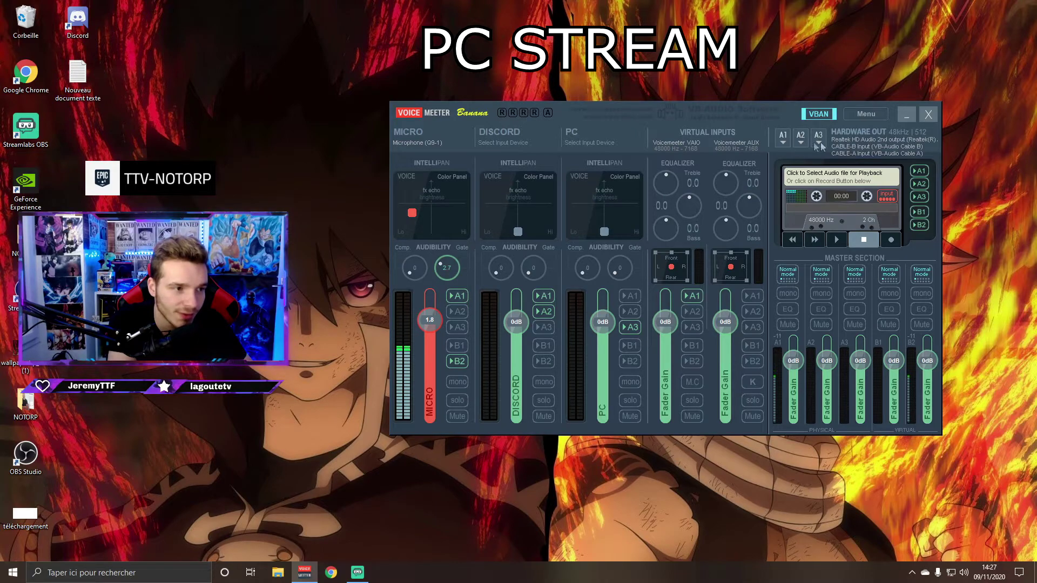
pyautogui.click(783, 141)
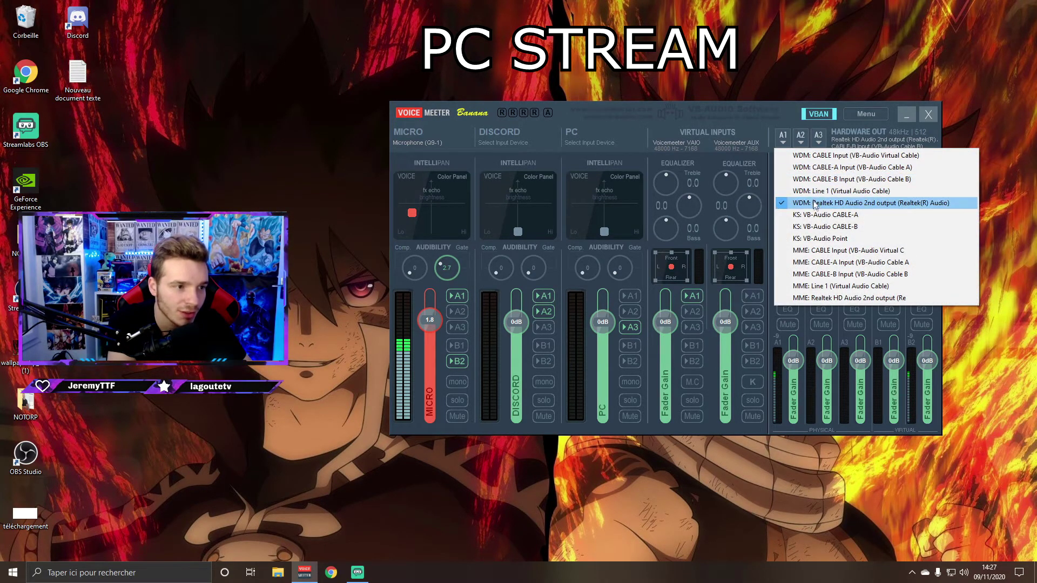
pyautogui.click(791, 120)
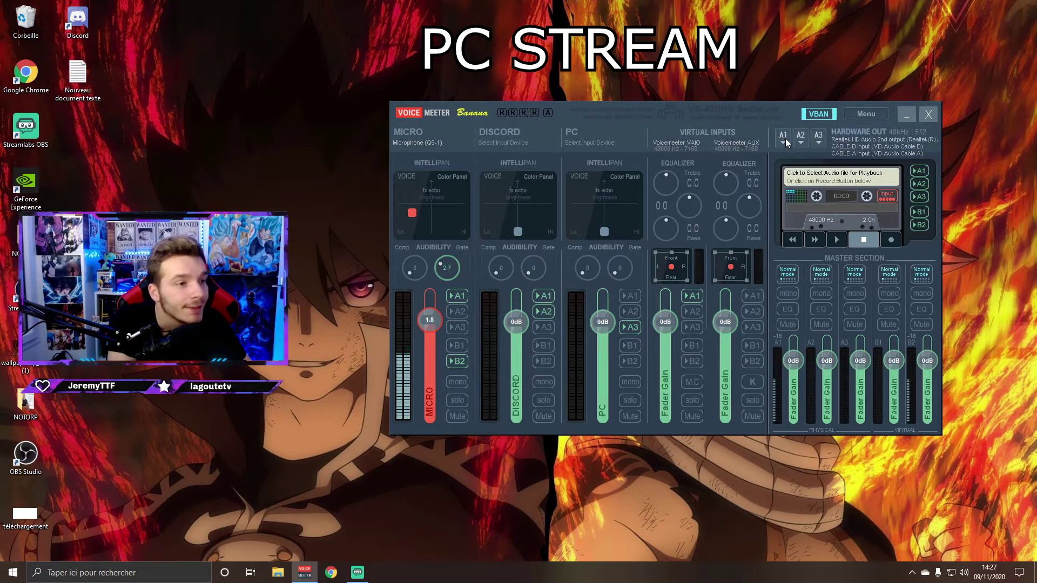
# Set hardware output A2 to WDM: CABLE-B Input (VB-Audio Cable B) and check the device list of output A3
pyautogui.click(798, 139)
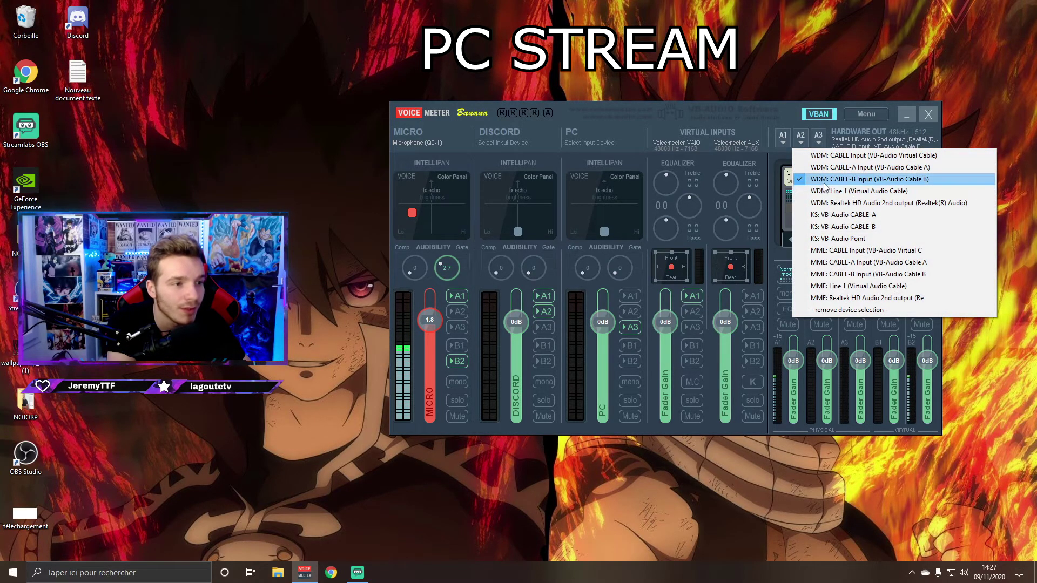
pyautogui.click(825, 179)
pyautogui.click(818, 140)
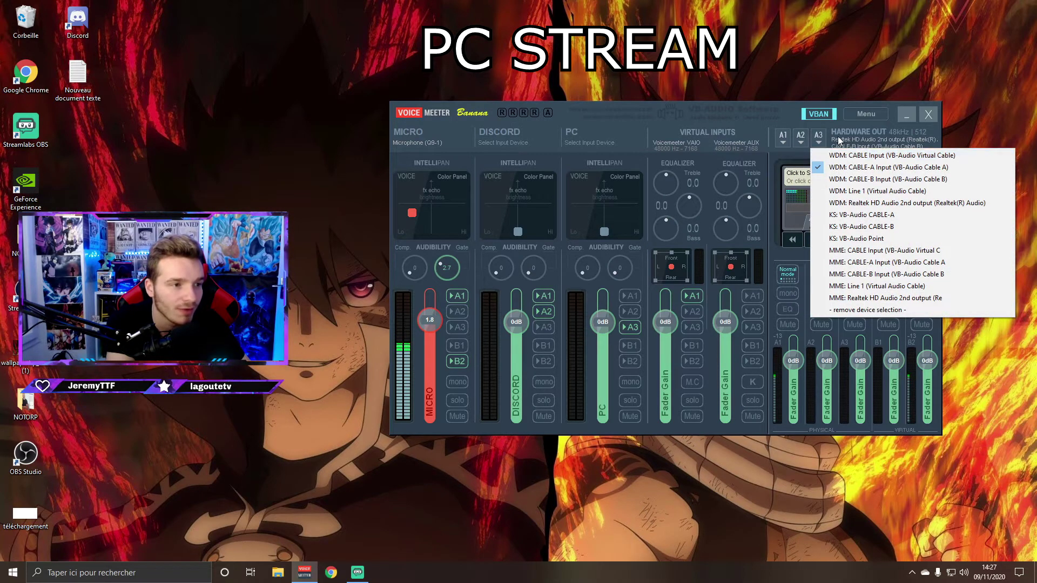
pyautogui.click(868, 130)
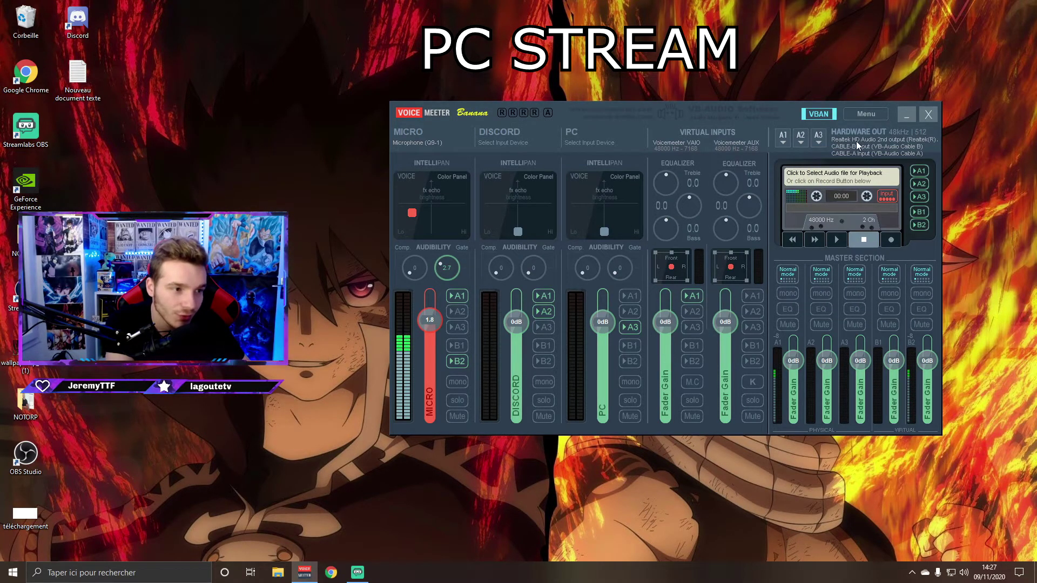
# Switch to Streamlabs OBS and enable performance mode to turn off the preview
pyautogui.click(357, 572)
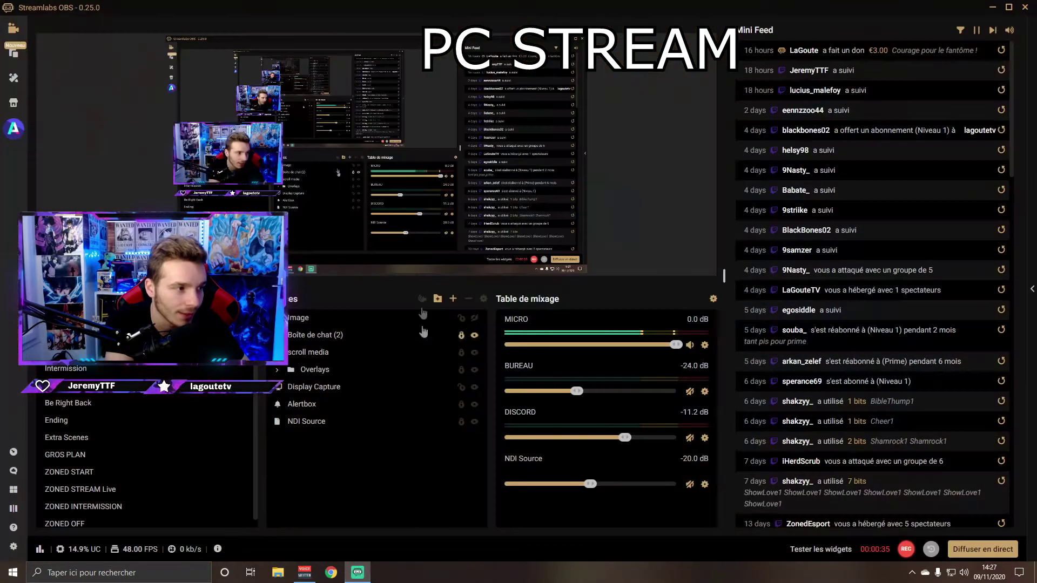
pyautogui.click(476, 197)
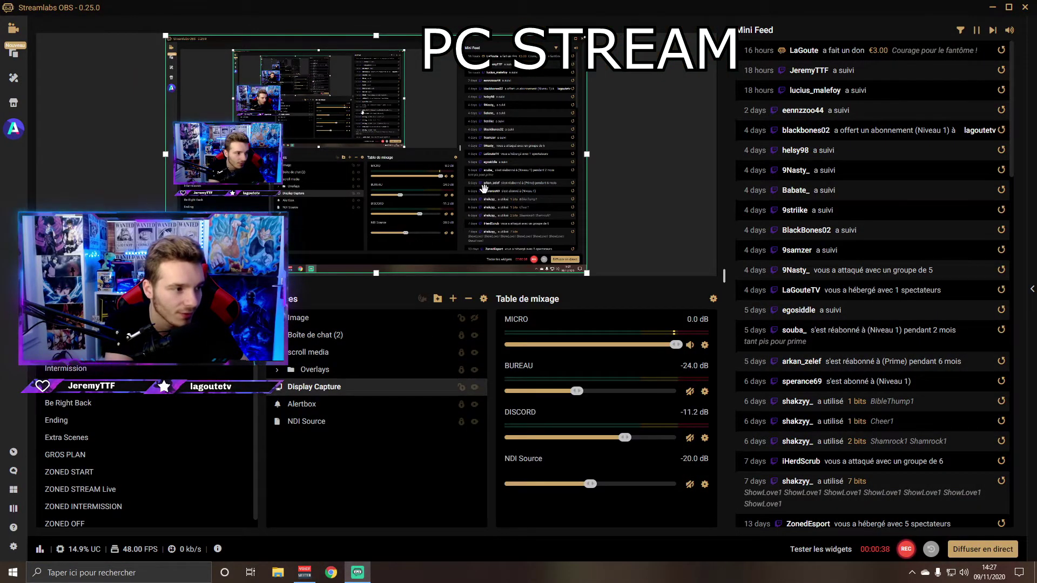
pyautogui.rightClick(484, 188)
pyautogui.click(534, 379)
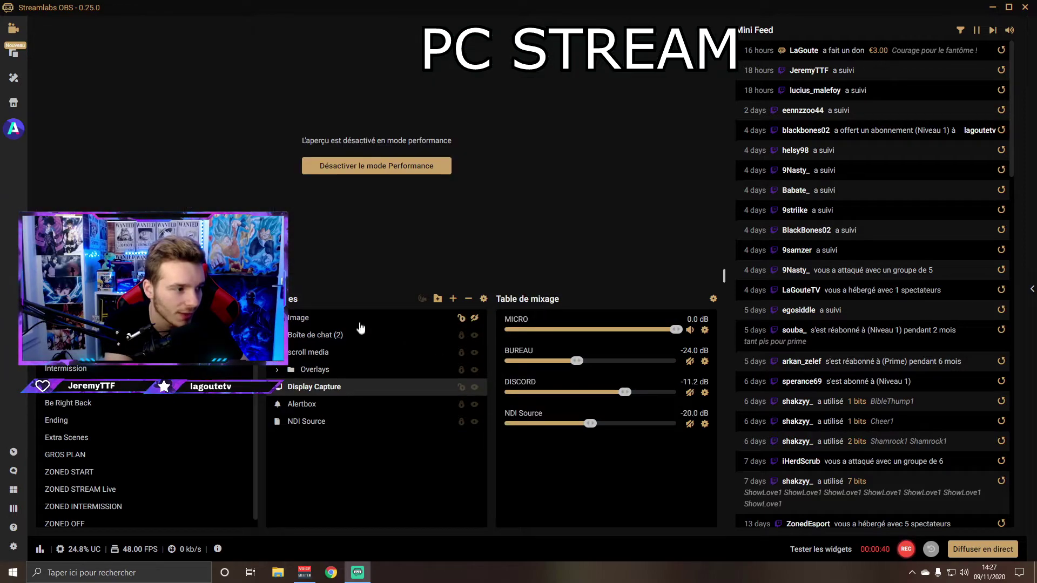
# Examine the auxiliary microphone devices in the Streamlabs OBS audio settings and return to Voicemeeter Banana
pyautogui.click(14, 547)
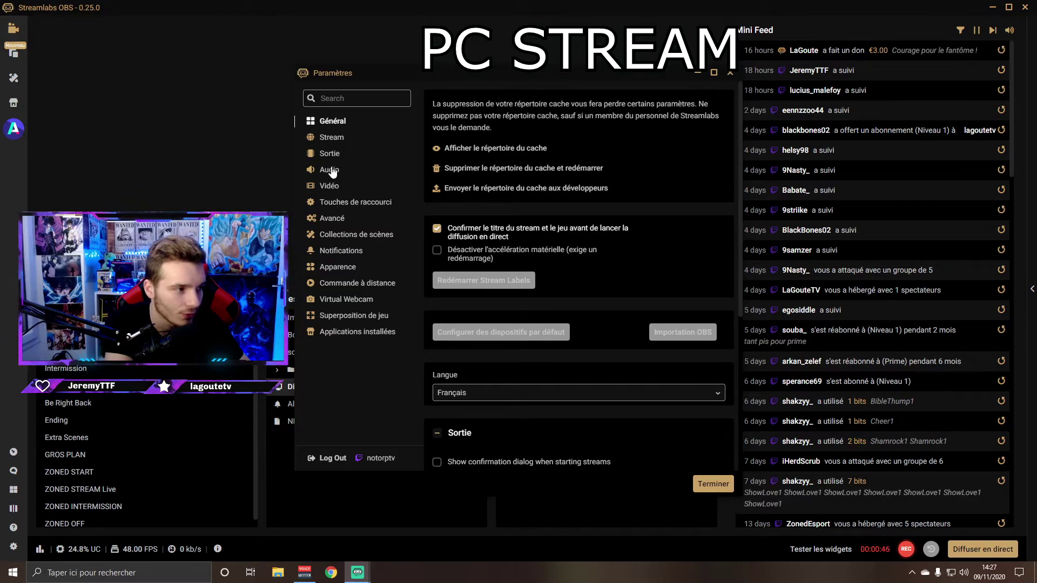
pyautogui.click(330, 170)
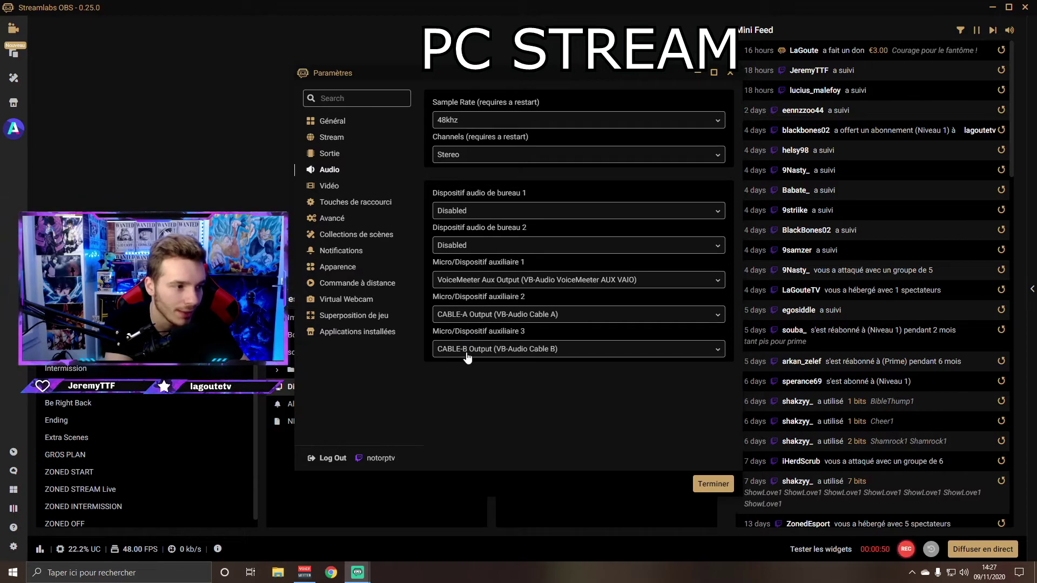
pyautogui.click(731, 74)
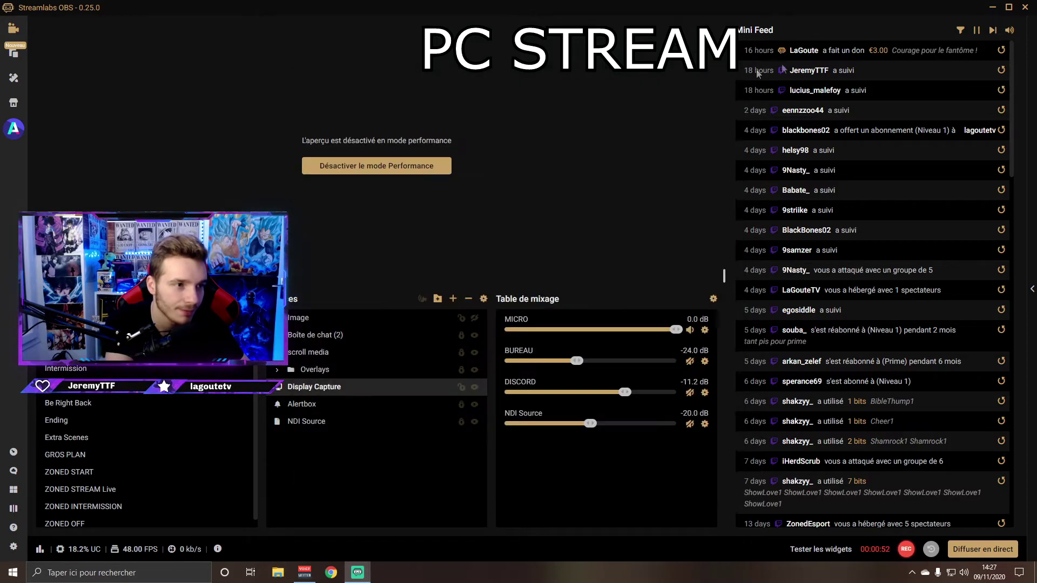
pyautogui.click(992, 8)
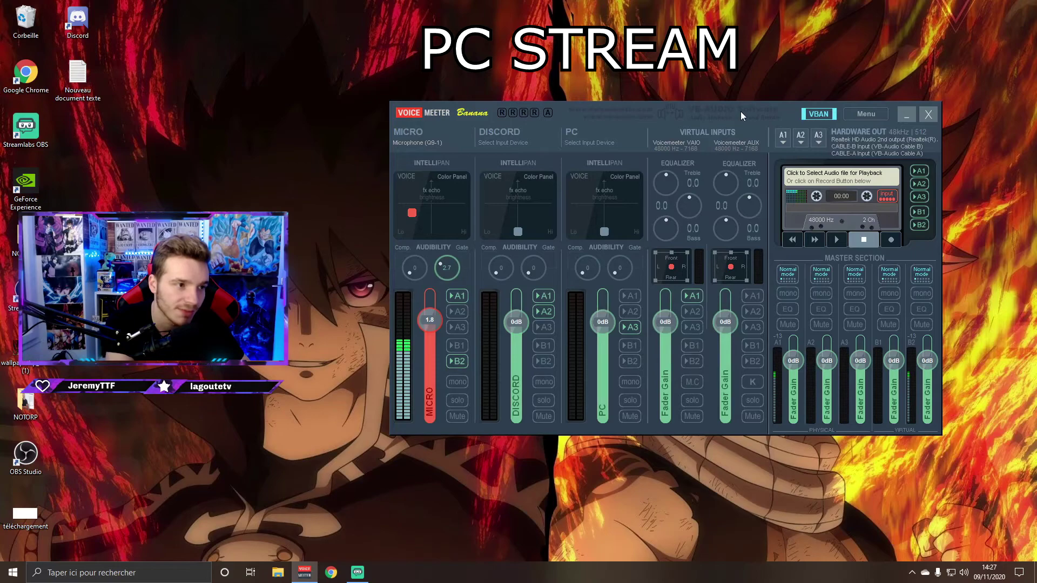
# Reopen the VBAN configuration, check the destination inputs of the incoming discord and pc streams, and close it
pyautogui.moveTo(740, 108)
pyautogui.mouseDown()
pyautogui.moveTo(718, 102)
pyautogui.moveTo(749, 114)
pyautogui.mouseUp()
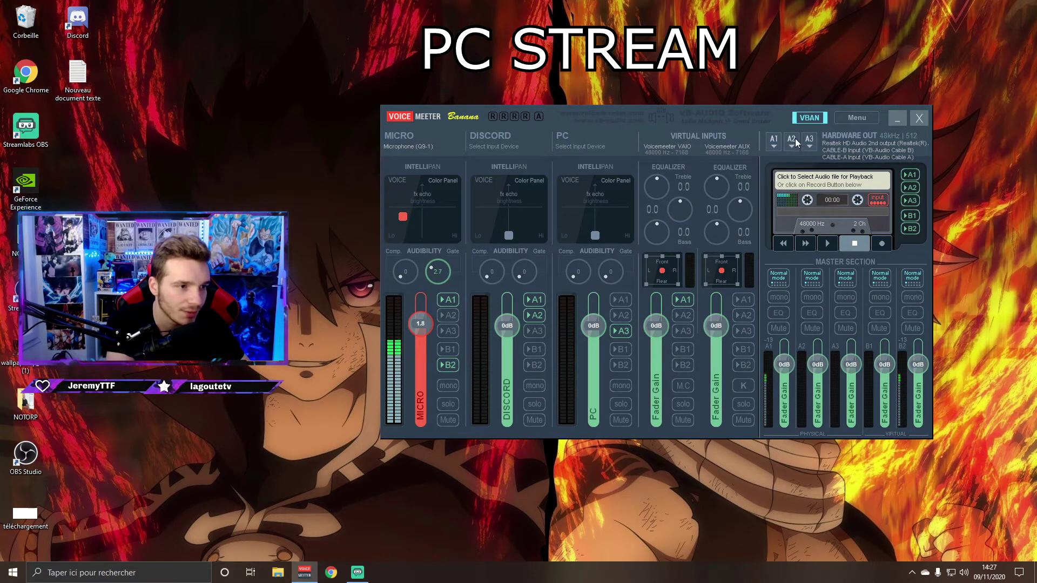
pyautogui.click(857, 117)
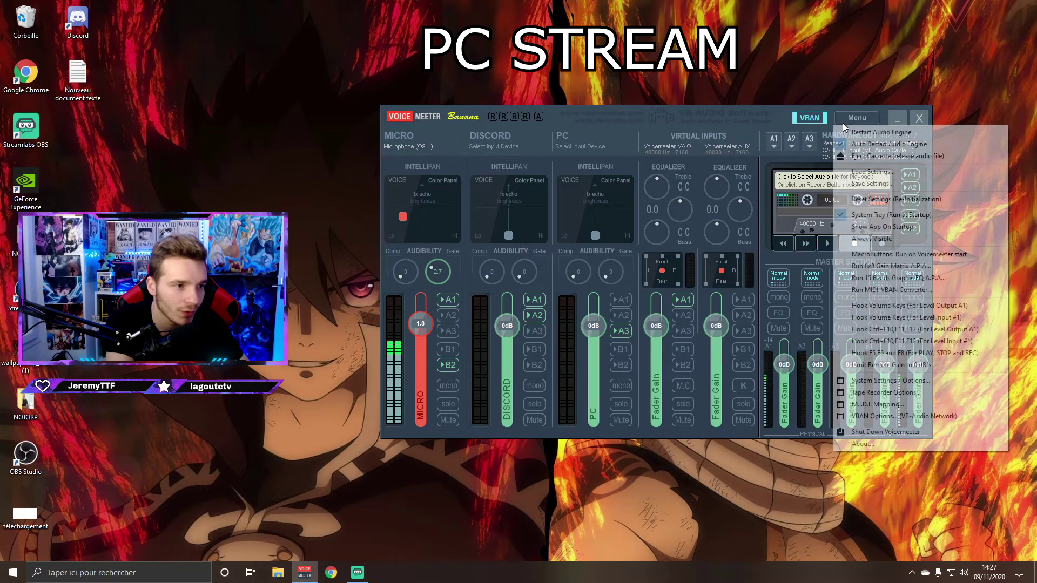
pyautogui.click(809, 118)
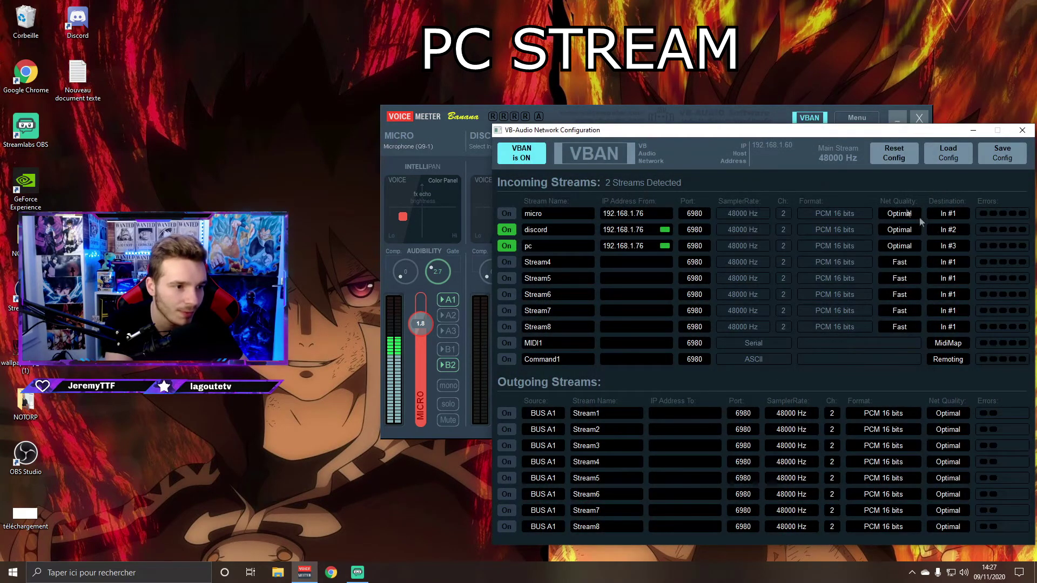
pyautogui.moveTo(912, 136); pyautogui.dragTo(883, 194)
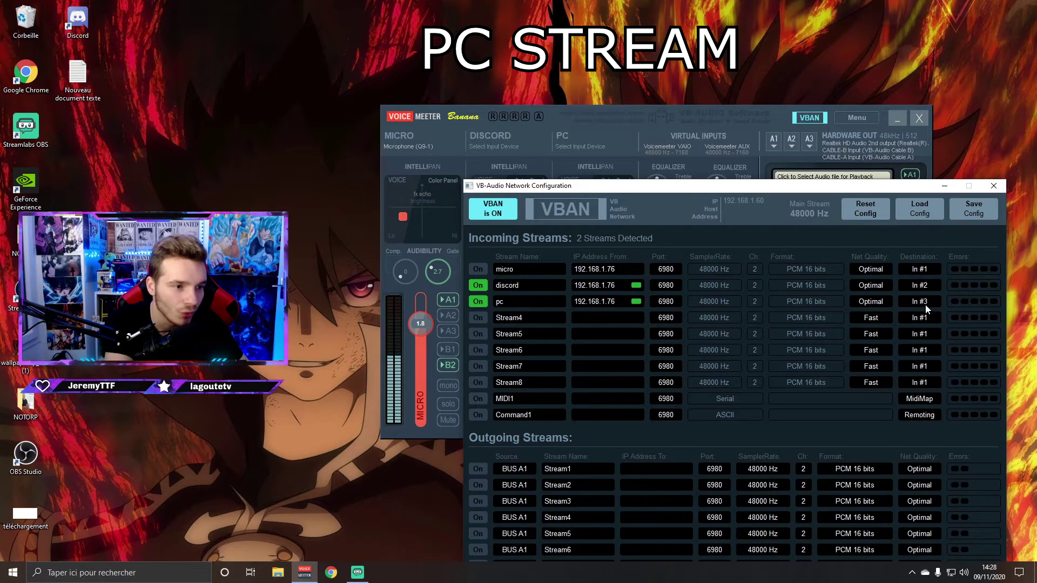
pyautogui.moveTo(858, 188); pyautogui.dragTo(855, 103)
pyautogui.click(992, 101)
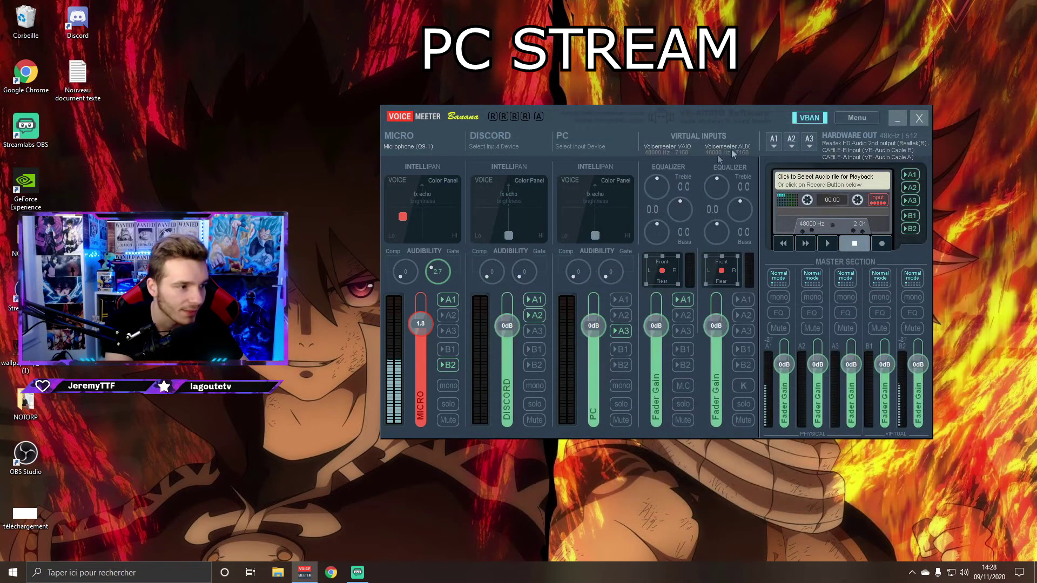
# Switch to Streamlabs OBS to view the audio mixer
pyautogui.click(357, 571)
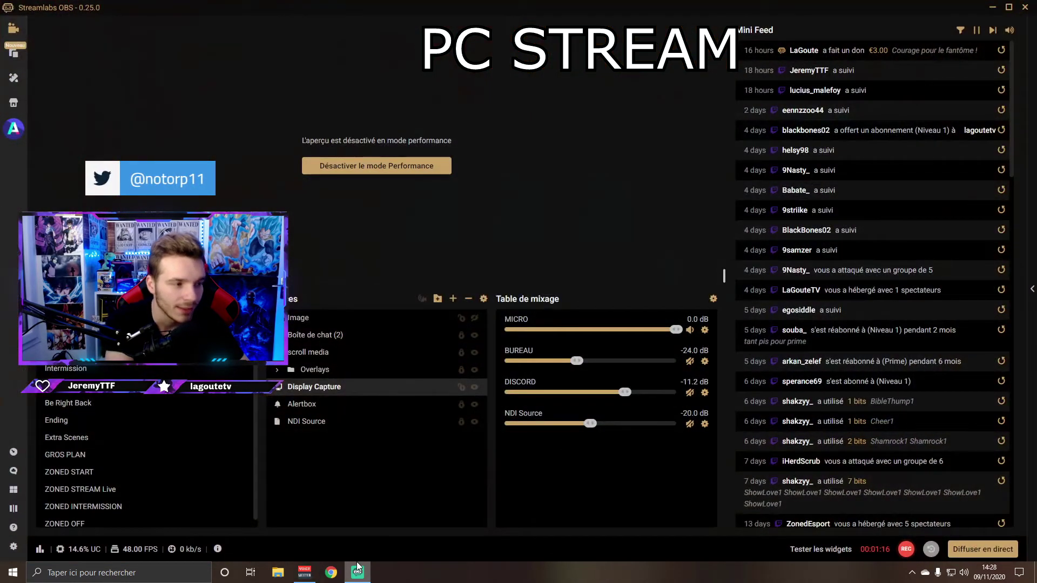